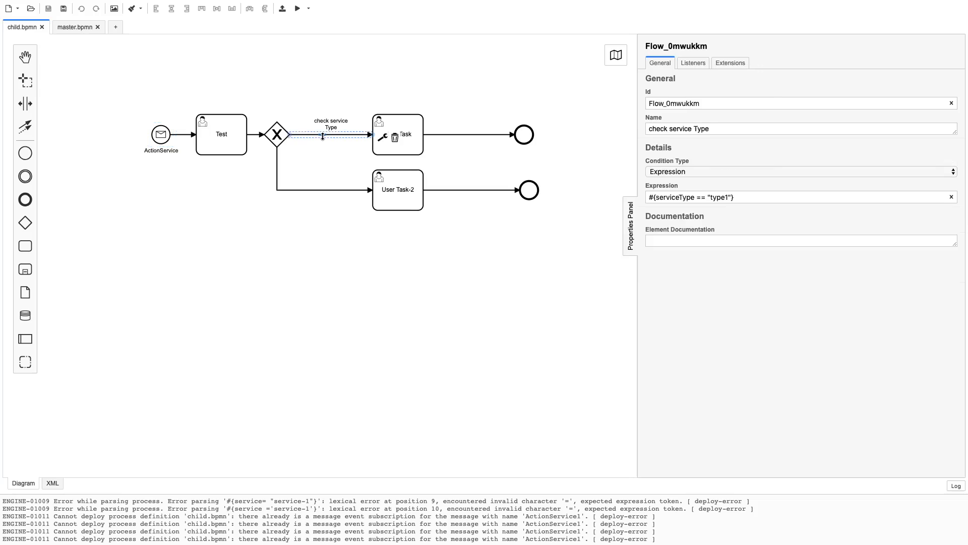
Rewrite the condition expression of the "check service Type" flow to compare the variable test with a new string.
{"action": "left_click", "coordinate": [679, 197]}
{"action": "double_click", "coordinate": [679, 197]}
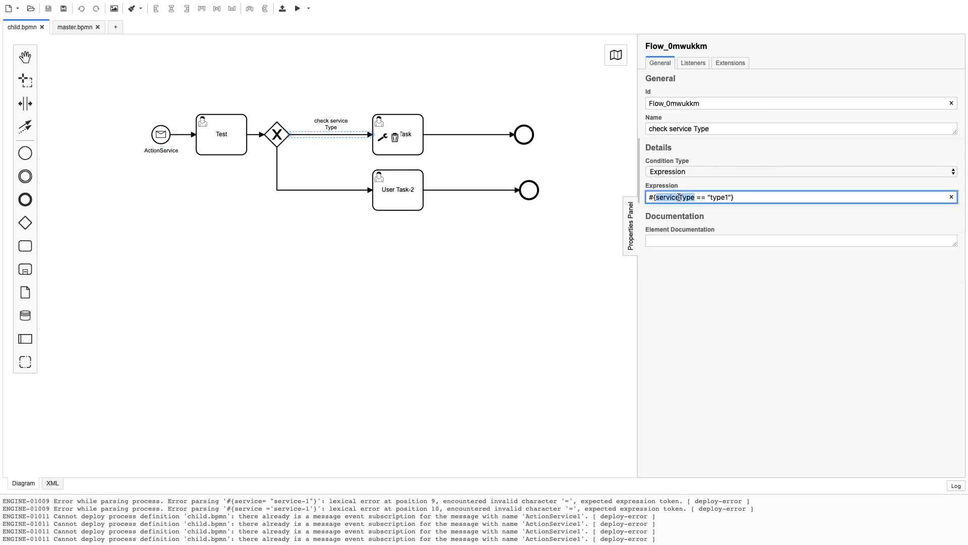
{"action": "type", "text": "test"}
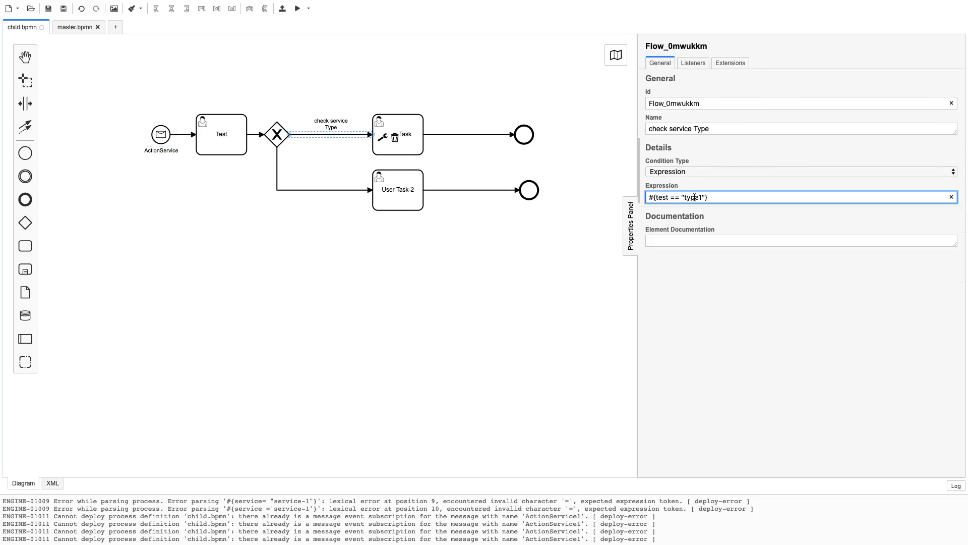
{"action": "double_click", "coordinate": [694, 197]}
{"action": "type", "text": ".setVariable(\"test\", 'hello')."}
{"action": "key", "text": "ctrl+z"}
{"action": "double_click", "coordinate": [695, 198]}
{"action": "type", "text": "he"}
{"action": "left_click", "coordinate": [500, 234]}
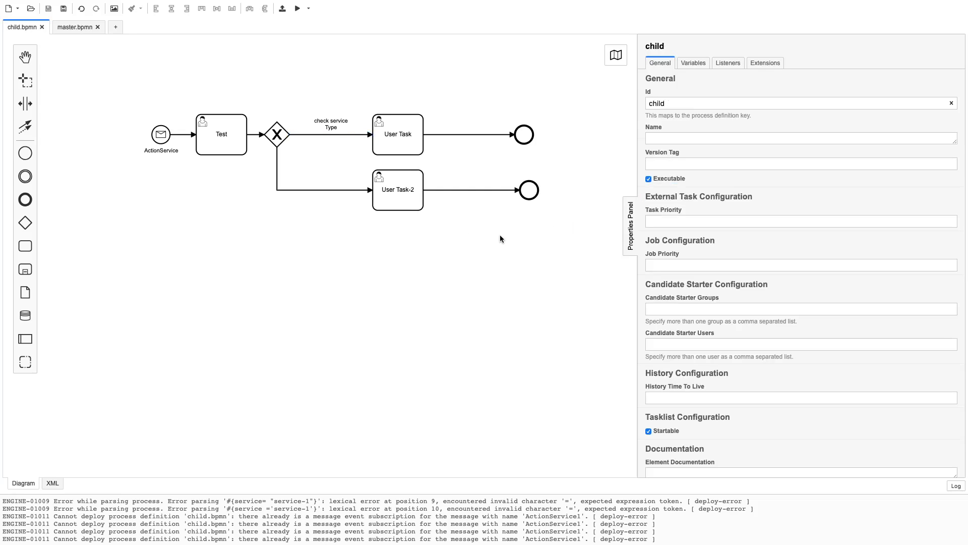
{"action": "left_click", "coordinate": [282, 9]}
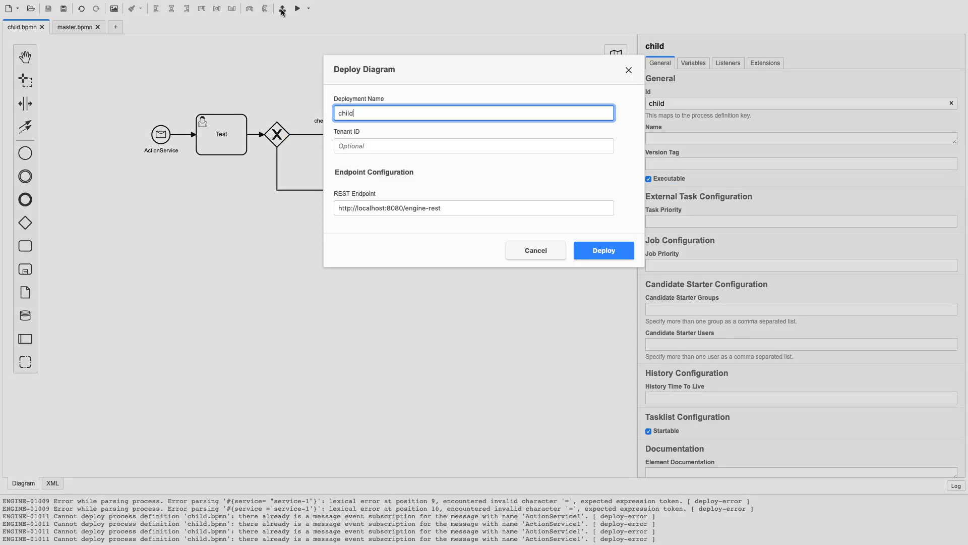
{"action": "left_click", "coordinate": [594, 249]}
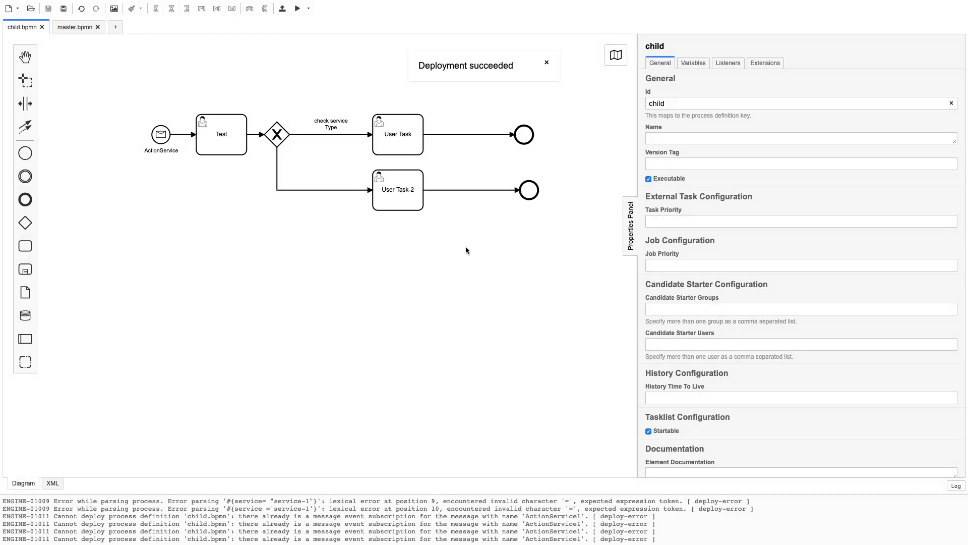
{"action": "left_click", "coordinate": [68, 26]}
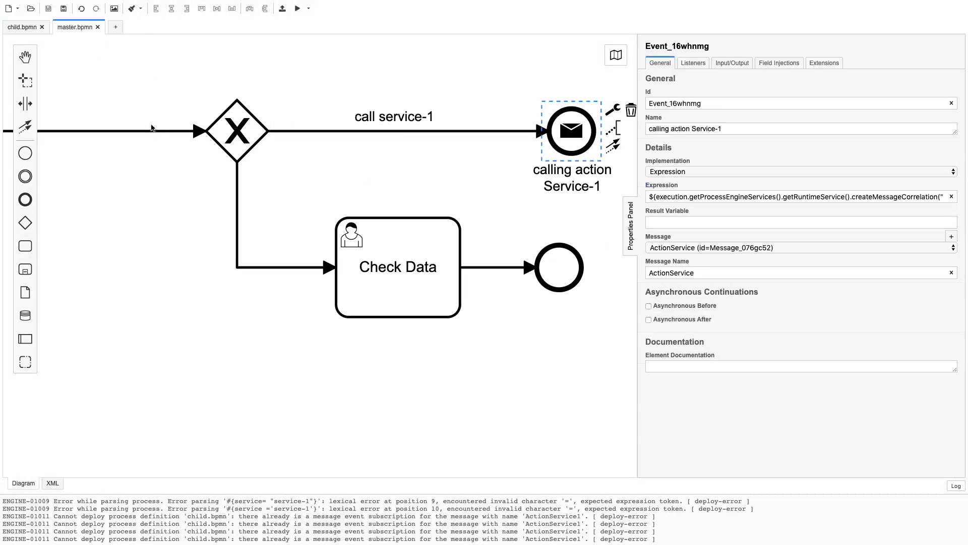
{"action": "left_click", "coordinate": [191, 205]}
{"action": "scroll", "coordinate": [192, 207], "scroll_direction": "down", "scroll_amount": 4}
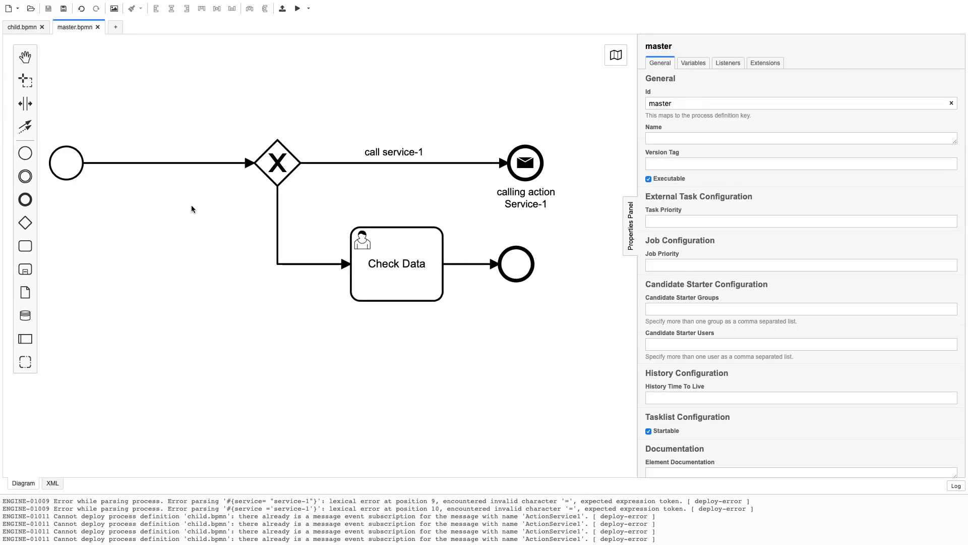
Switch to Camunda Tasklist in the browser and open the start form for the master process.
{"action": "key", "text": "ctrl+Right"}
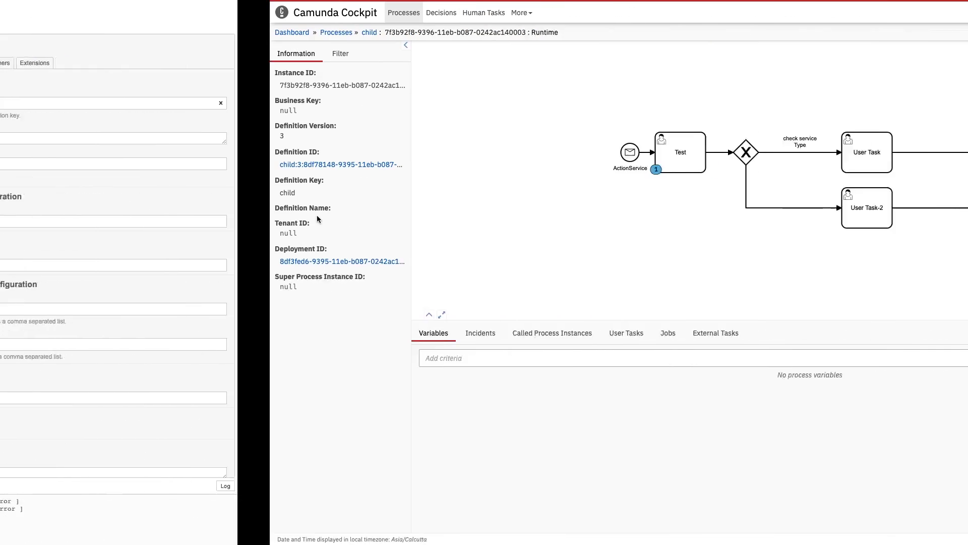
{"action": "left_click", "coordinate": [947, 14]}
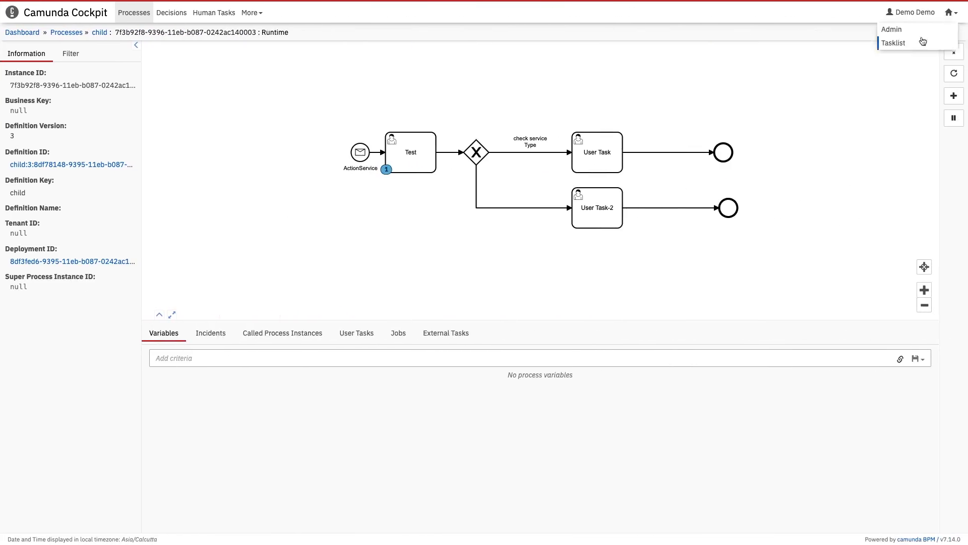
{"action": "left_click", "coordinate": [902, 42]}
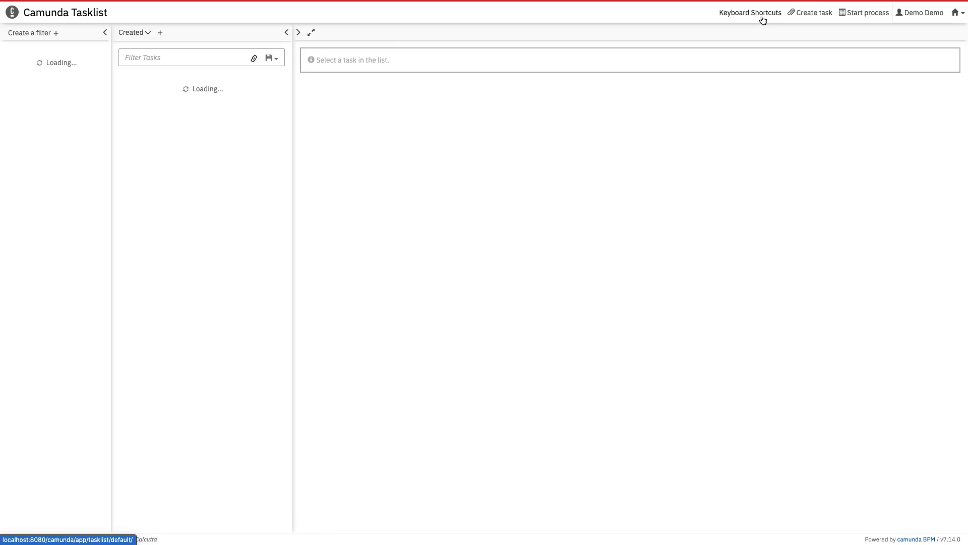
{"action": "left_click", "coordinate": [866, 14]}
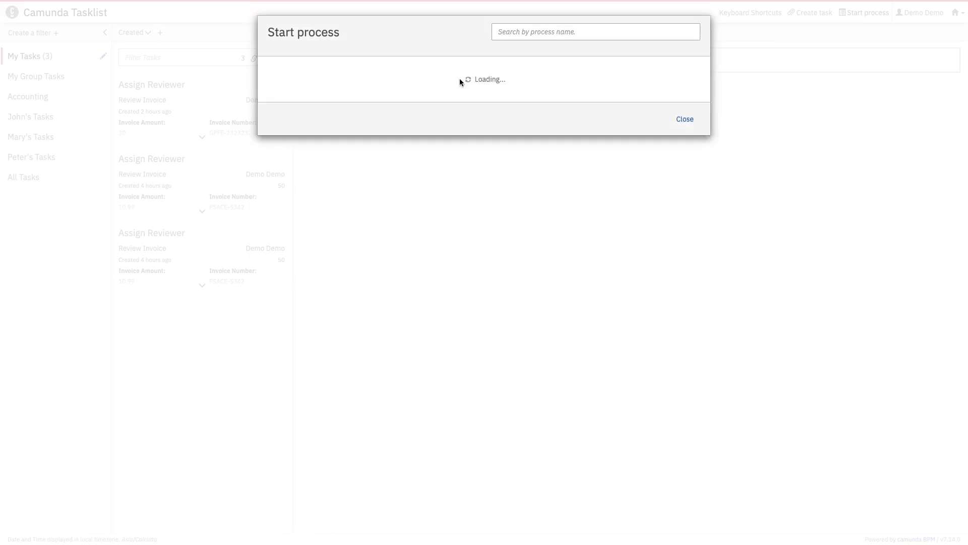
{"action": "left_click", "coordinate": [273, 124]}
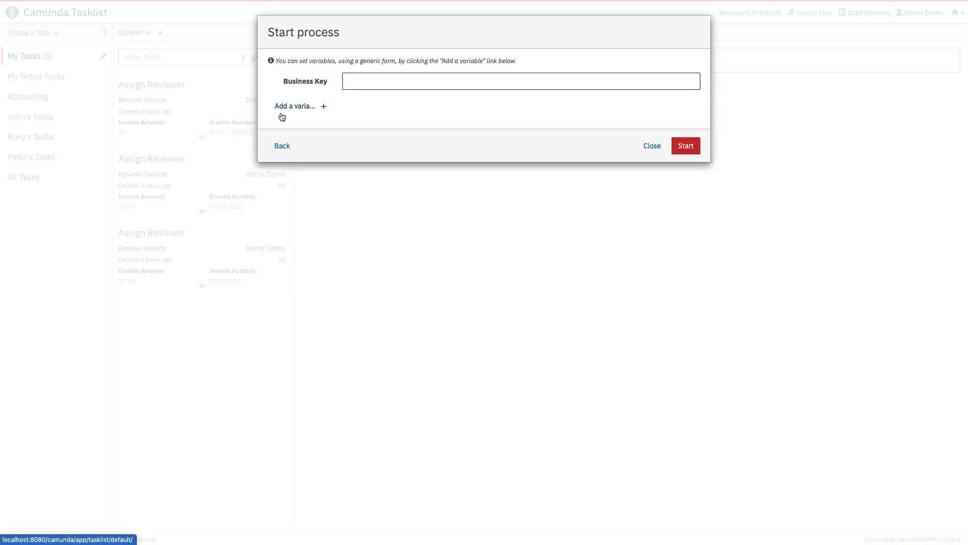
Add a String variable named service with the value test, and start the process without a business key.
{"action": "left_click", "coordinate": [304, 109]}
{"action": "left_click", "coordinate": [371, 129]}
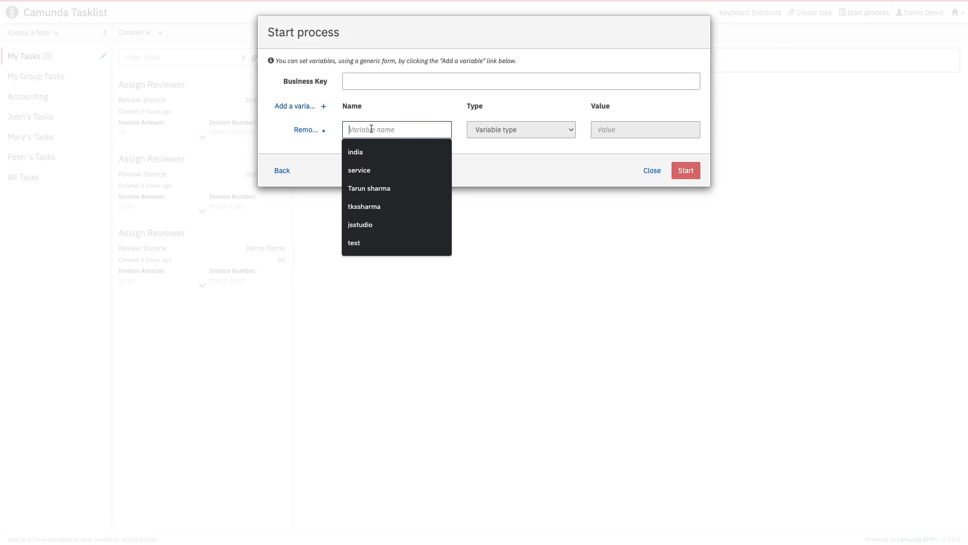
{"action": "type", "text": "sr"}
{"action": "key", "text": "BackSpace"}
{"action": "key", "text": "BackSpace"}
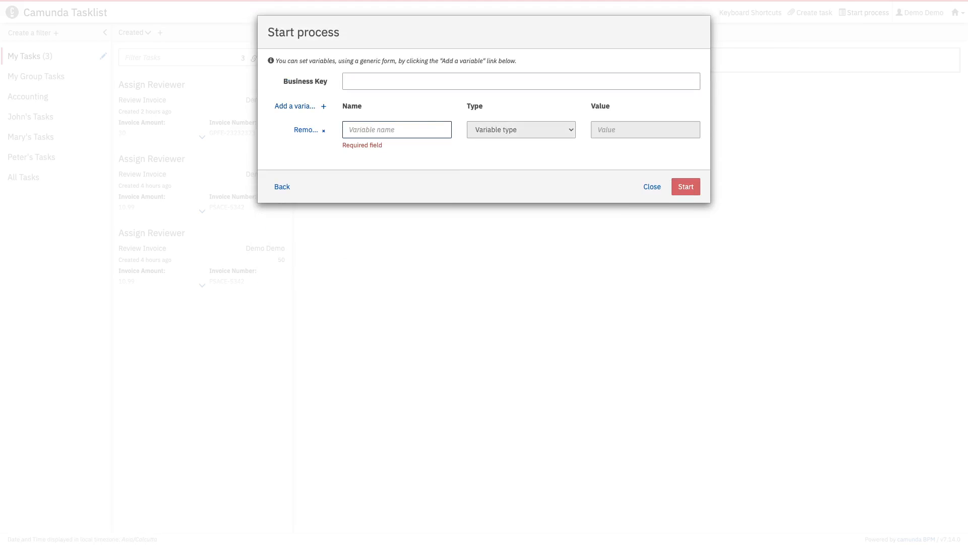
{"action": "type", "text": "service"}
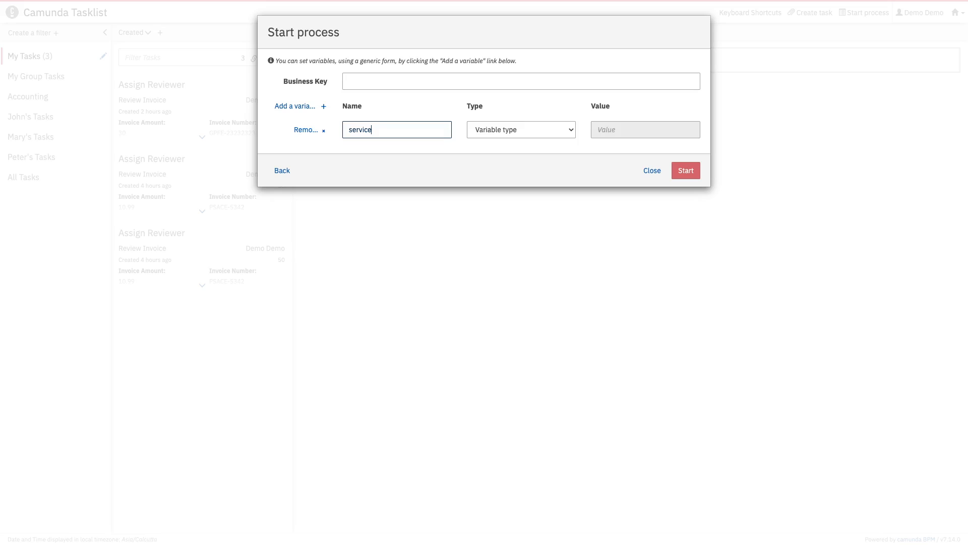
{"action": "left_click", "coordinate": [611, 125]}
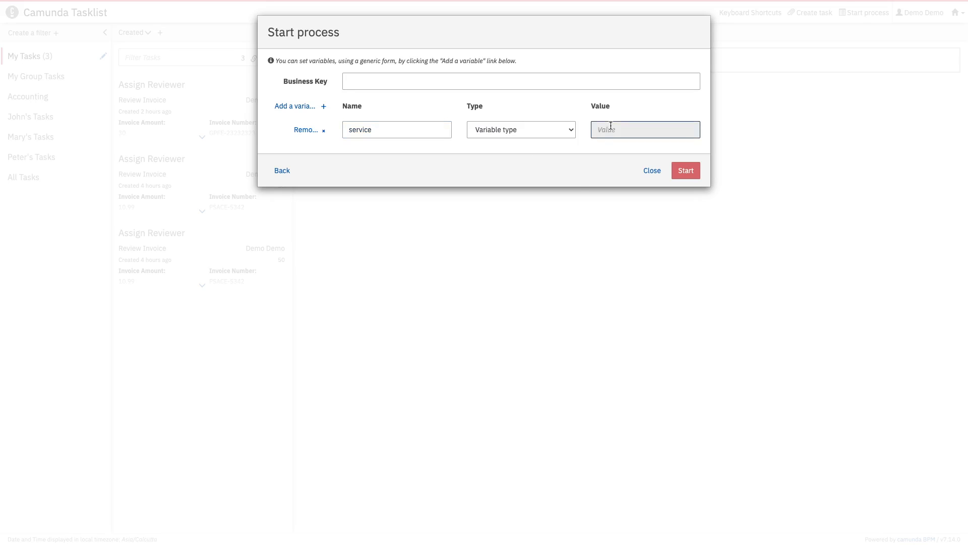
{"action": "left_click", "coordinate": [529, 130]}
{"action": "left_click", "coordinate": [483, 188]}
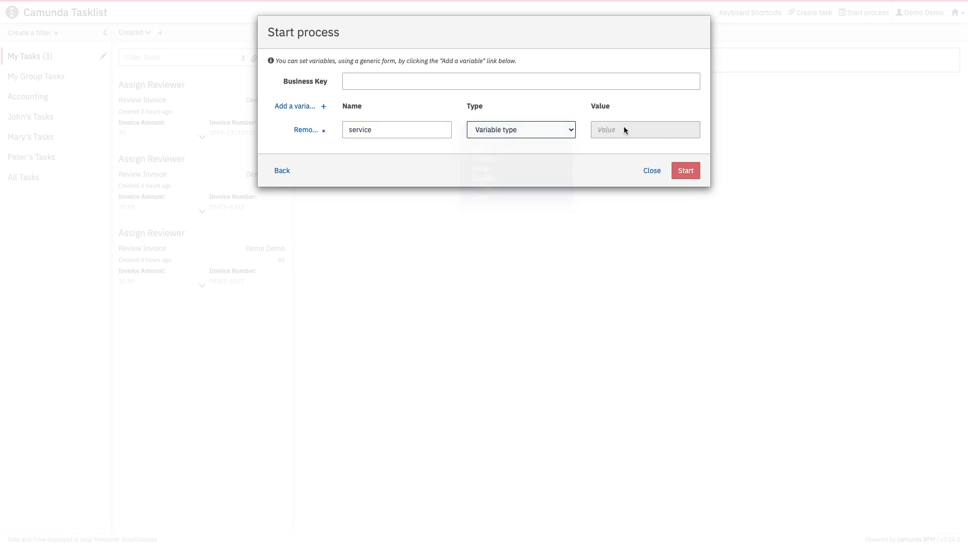
{"action": "left_click", "coordinate": [628, 127]}
{"action": "type", "text": "test"}
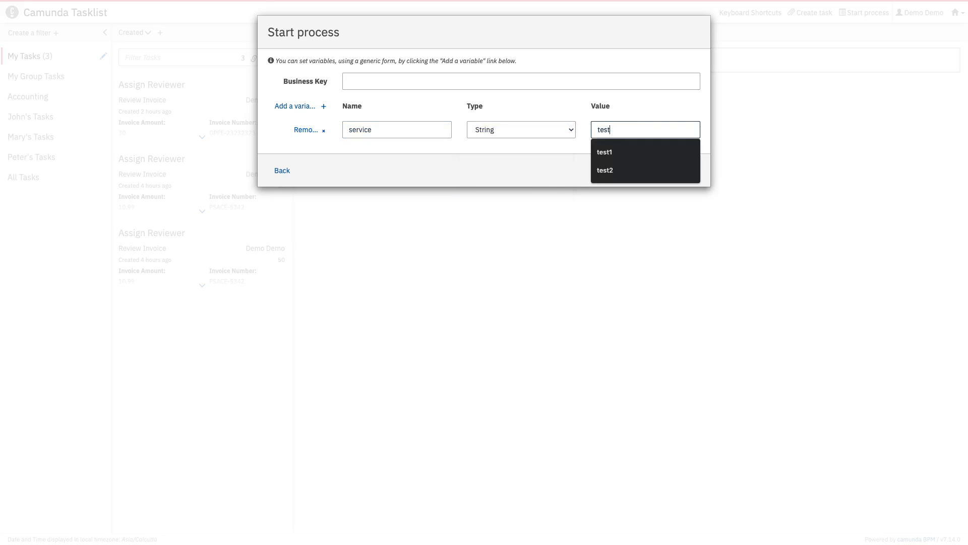
{"action": "left_click", "coordinate": [686, 171]}
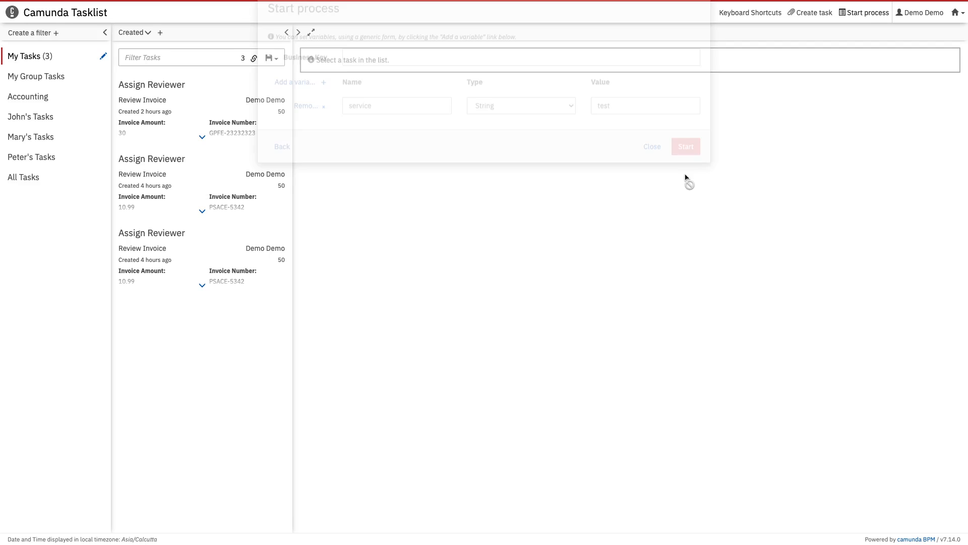
Switch to Camunda Cockpit and open the runtime view of the deployed master process definition.
{"action": "left_click", "coordinate": [957, 12]}
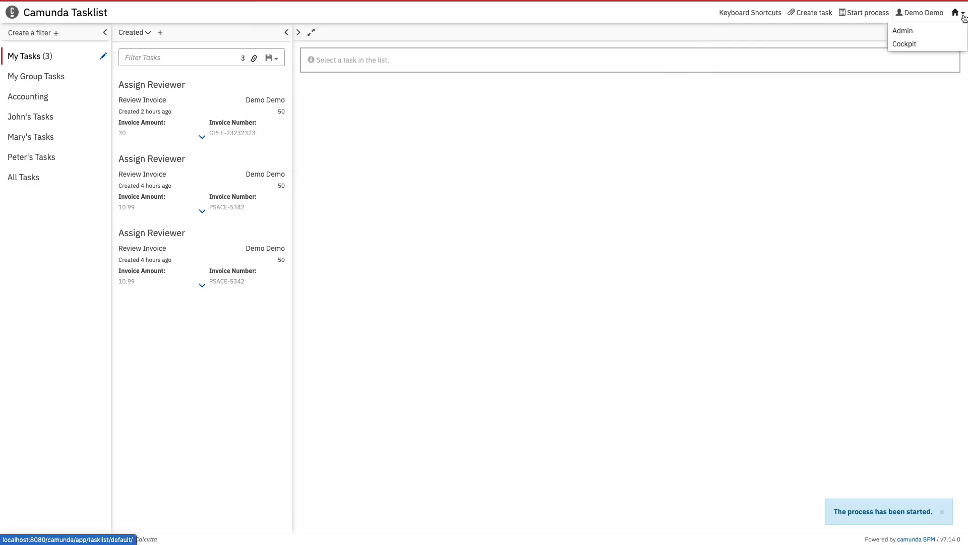
{"action": "left_click", "coordinate": [904, 44]}
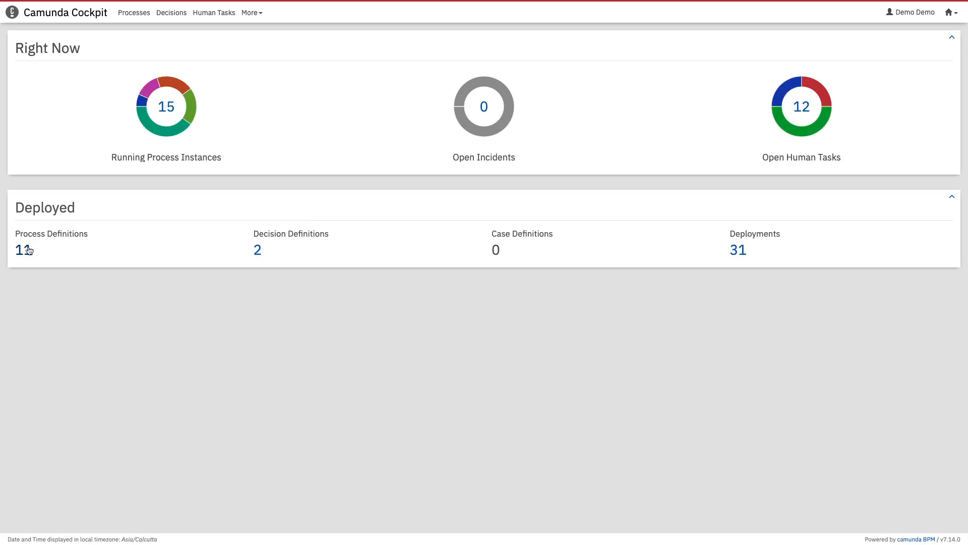
{"action": "left_click", "coordinate": [23, 250]}
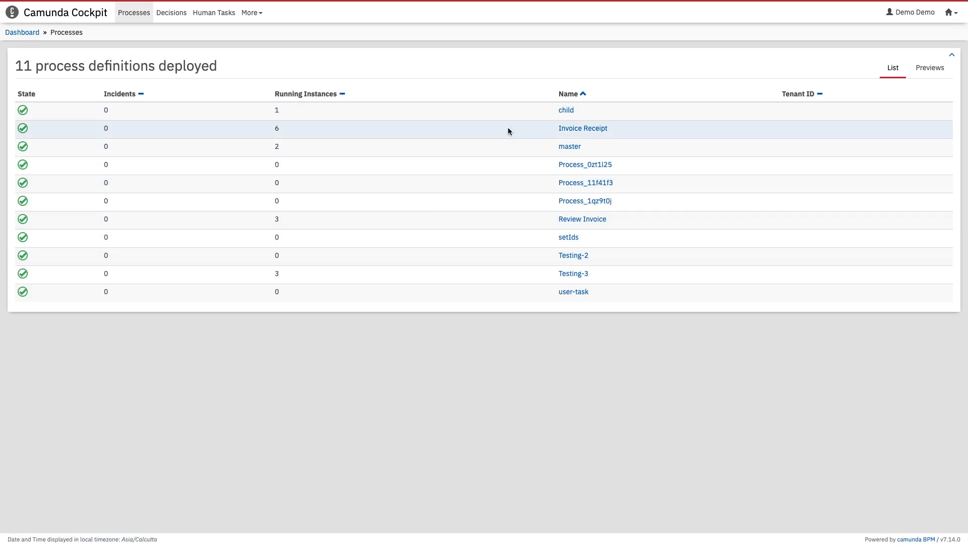
{"action": "left_click", "coordinate": [570, 147]}
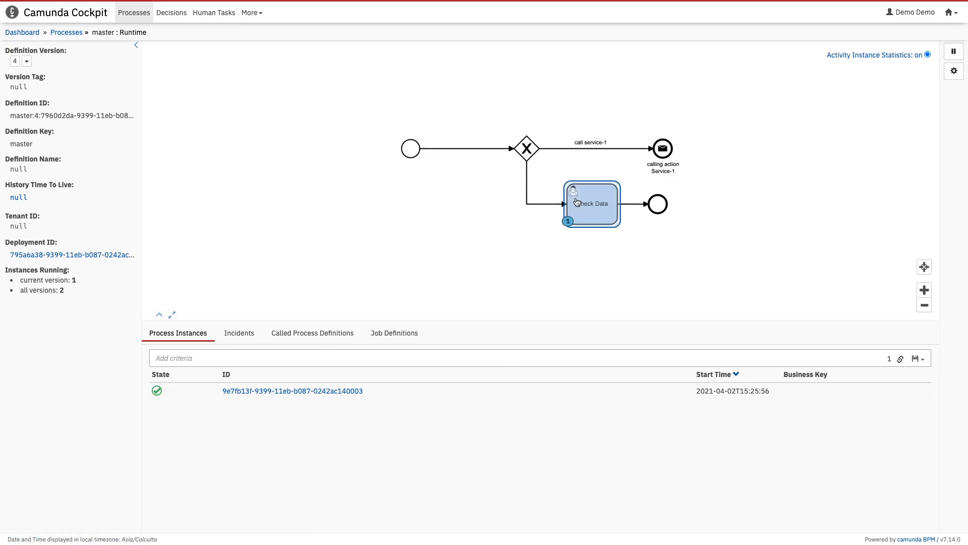
Switch to Camunda Modeler and examine the condition expressions on the gateway's two outgoing flows in the master diagram.
{"action": "key", "text": "ctrl+Left"}
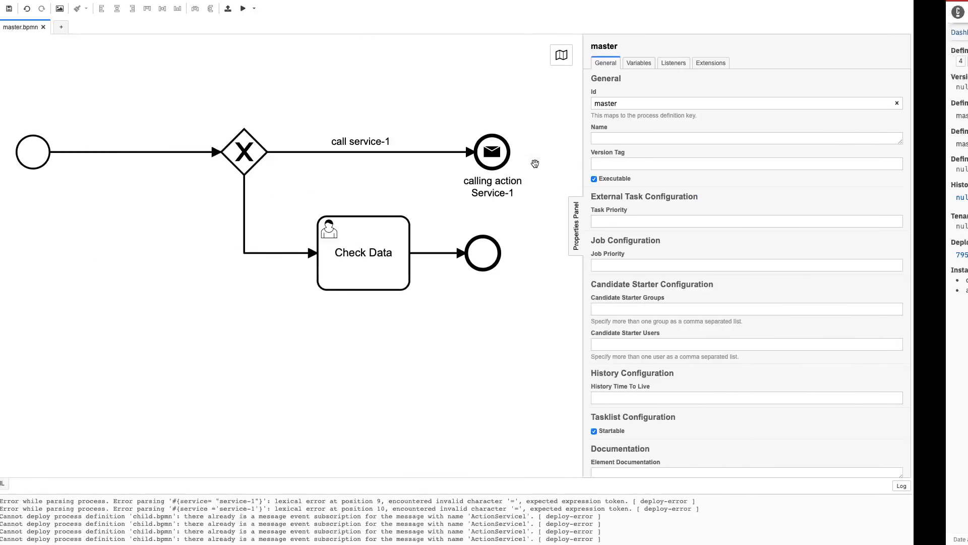
{"action": "left_click", "coordinate": [368, 153]}
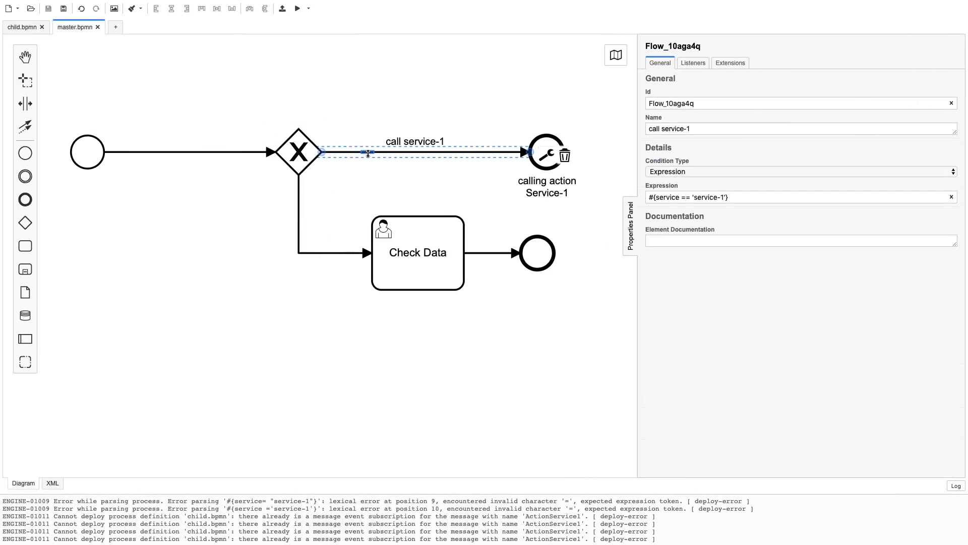
{"action": "left_click", "coordinate": [315, 251]}
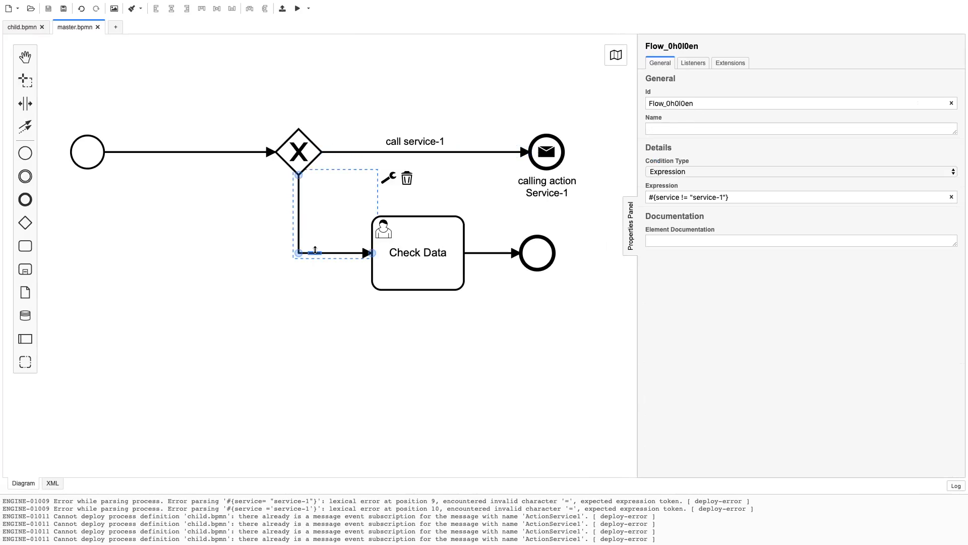
{"action": "left_click", "coordinate": [442, 251]}
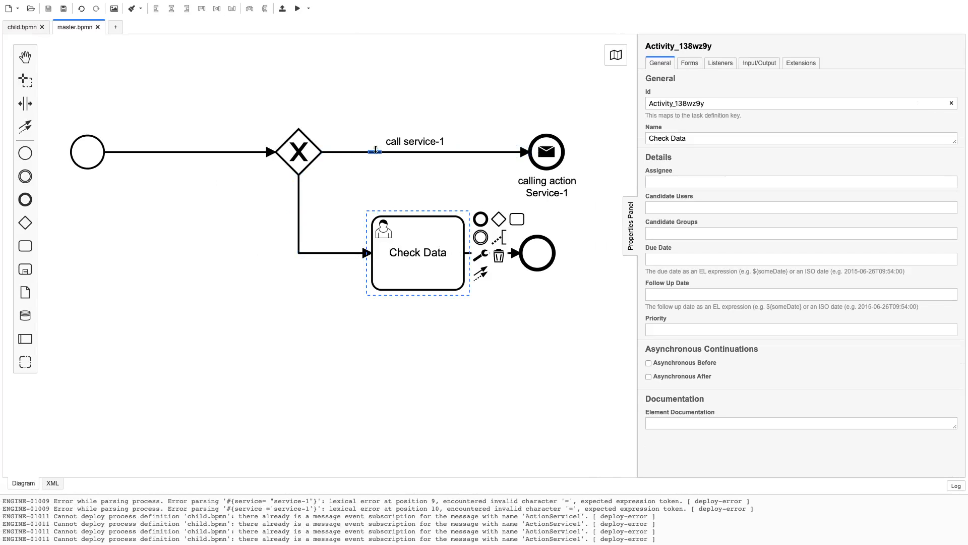
{"action": "left_click", "coordinate": [373, 151]}
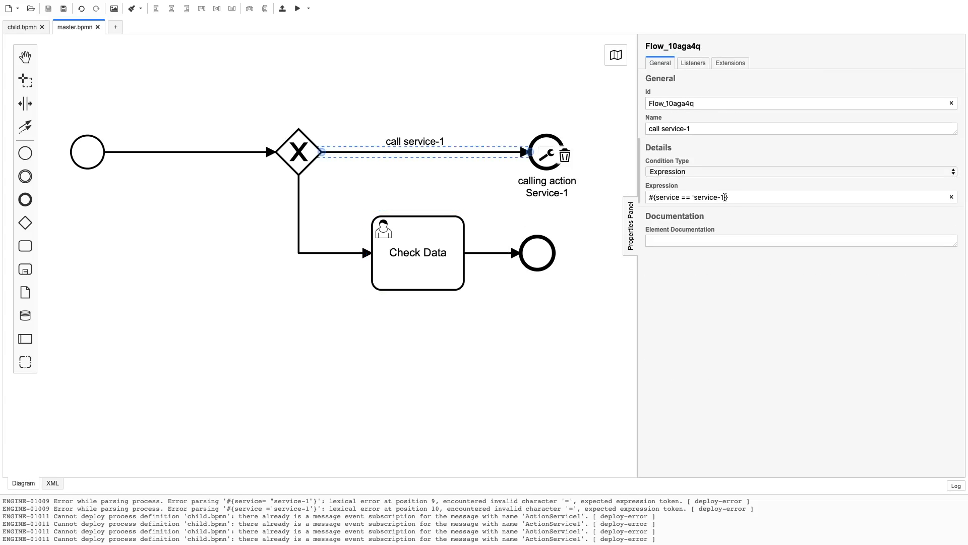
{"action": "left_click_drag", "start_coordinate": [724, 198], "coordinate": [698, 198]}
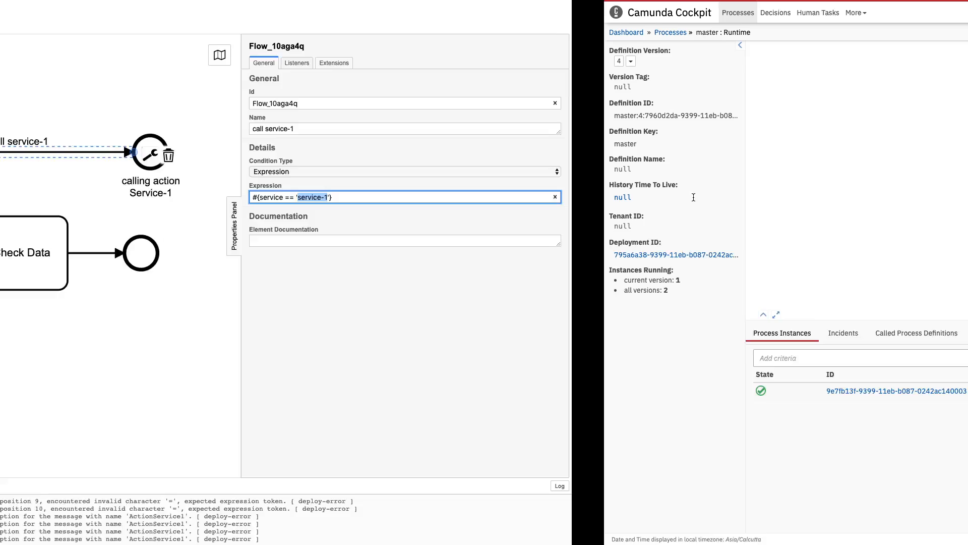
Switch back to Camunda Cockpit and delete the master process instance waiting at the Check Data task.
{"action": "left_click", "coordinate": [595, 214]}
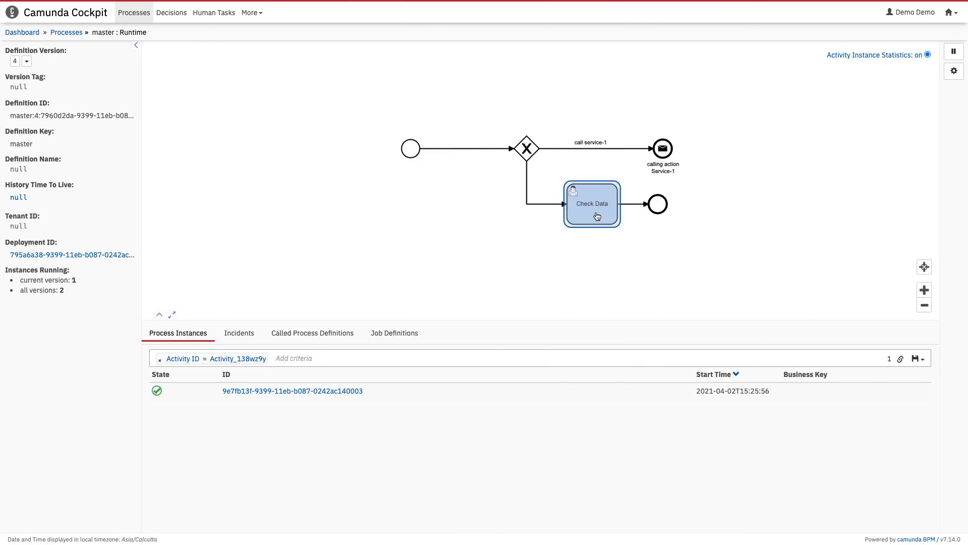
{"action": "left_click", "coordinate": [325, 392]}
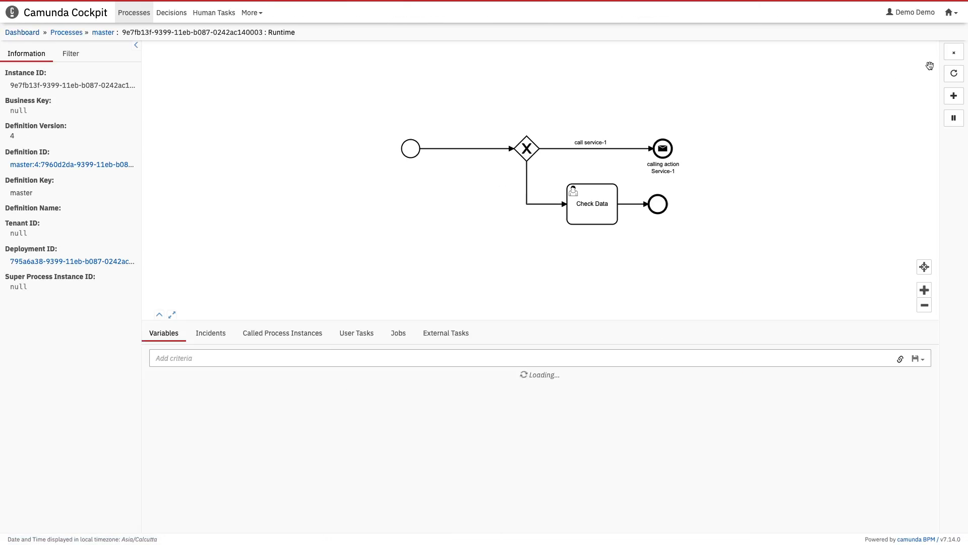
{"action": "left_click", "coordinate": [957, 55]}
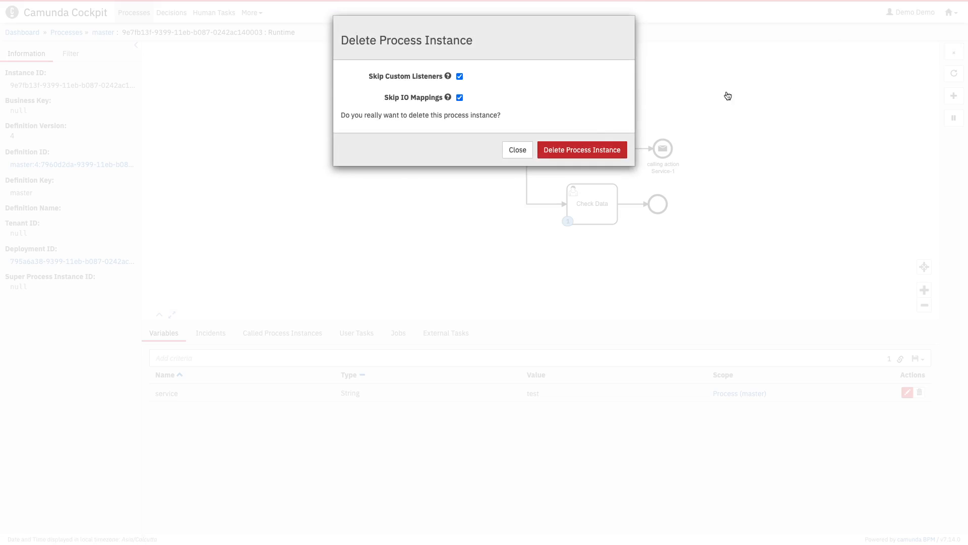
{"action": "left_click", "coordinate": [580, 148]}
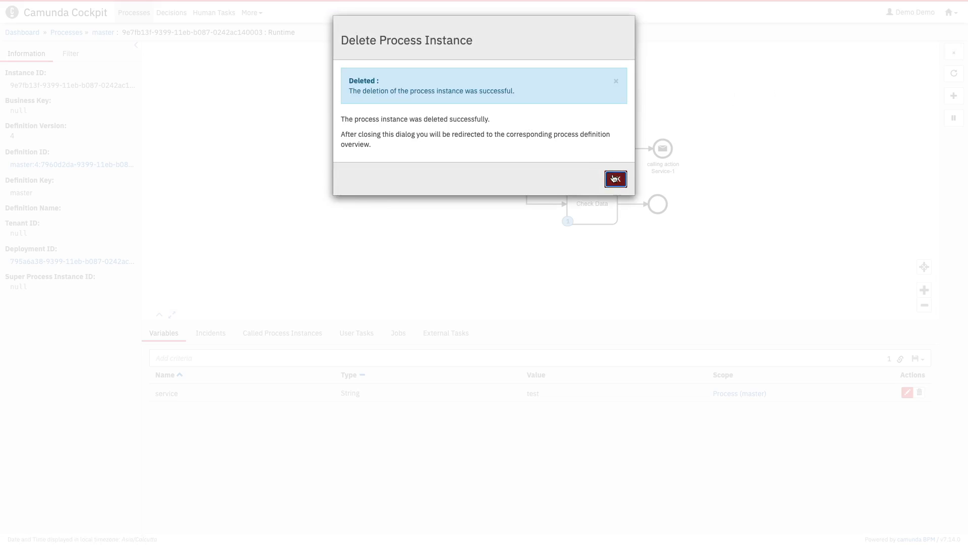
{"action": "left_click", "coordinate": [613, 177]}
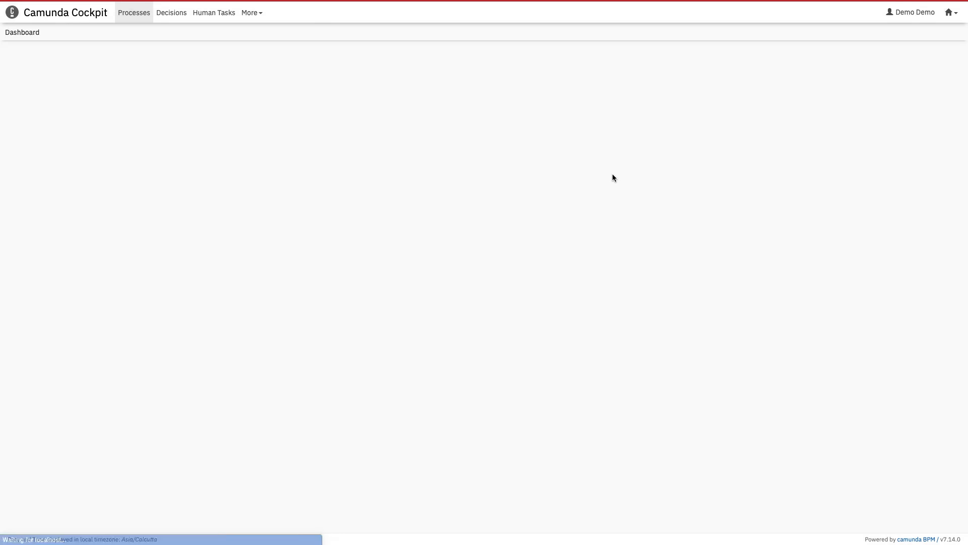
Switch to Camunda Tasklist and open the start form for a new instance of the master process.
{"action": "left_click", "coordinate": [952, 17]}
{"action": "left_click", "coordinate": [907, 42]}
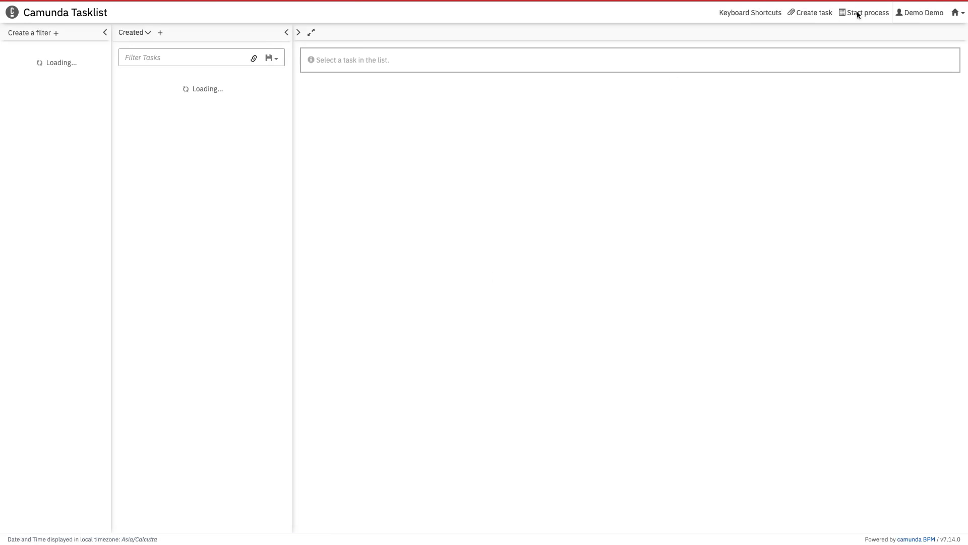
{"action": "left_click", "coordinate": [859, 14]}
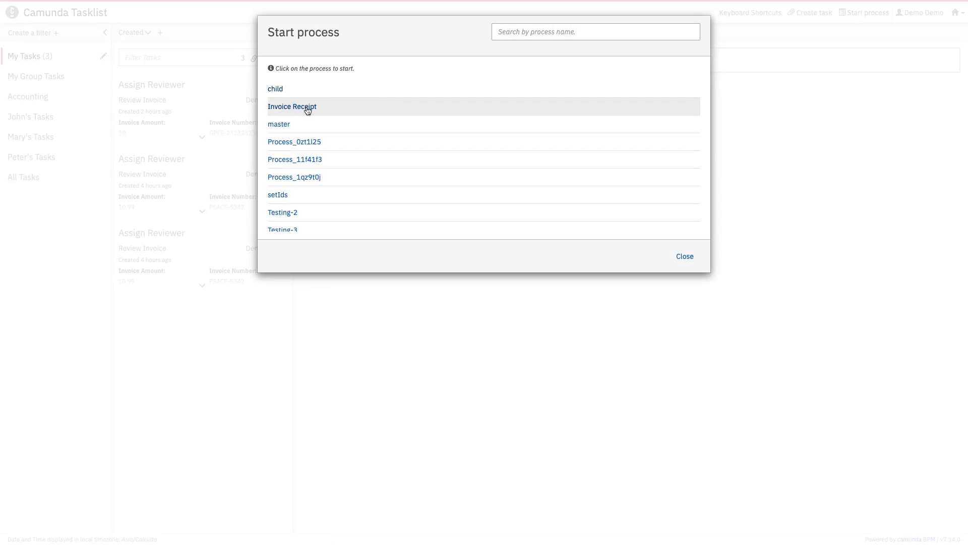
{"action": "left_click", "coordinate": [308, 110]}
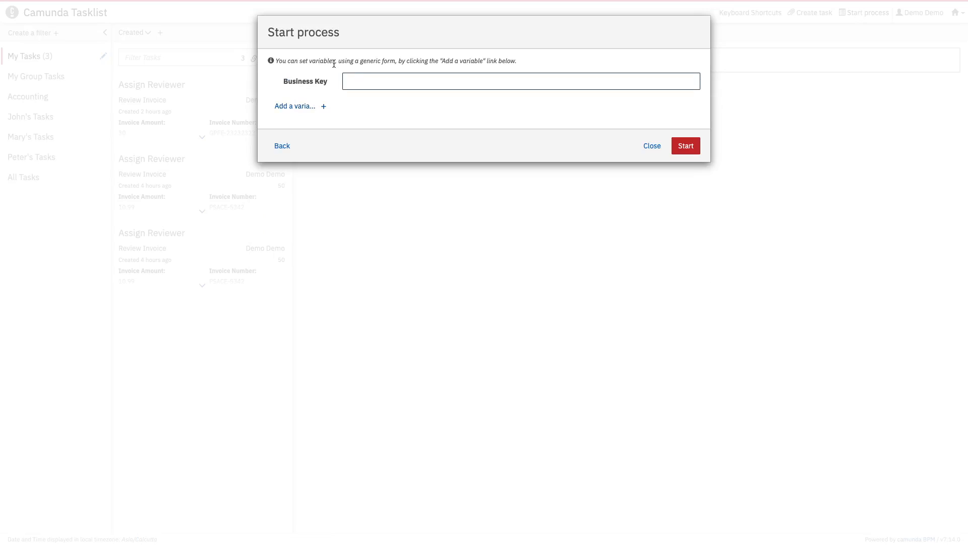
Add a String variable named service with the value service-1, and start the process without a business key.
{"action": "left_click", "coordinate": [301, 106]}
{"action": "left_click", "coordinate": [349, 129]}
{"action": "type", "text": "serv"}
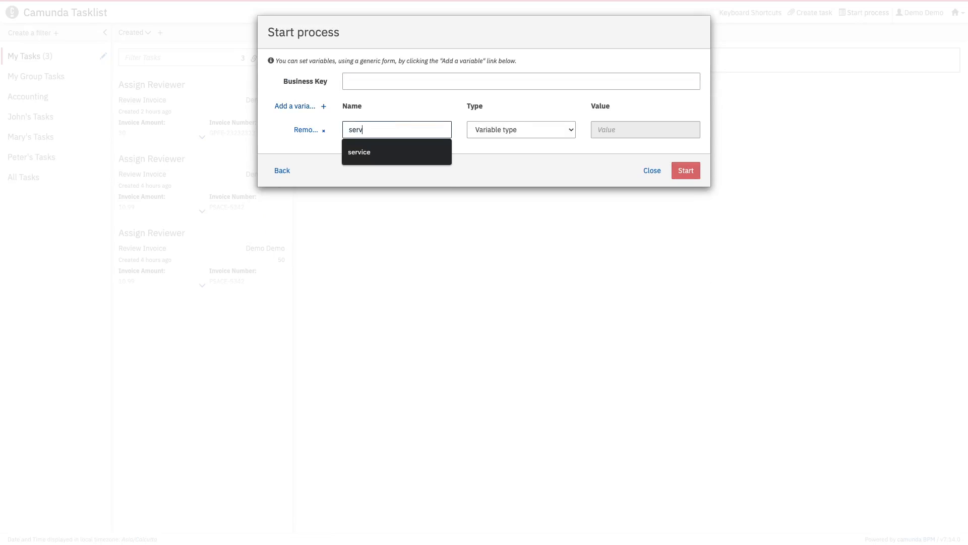
{"action": "type", "text": "ice"}
{"action": "left_click", "coordinate": [473, 129]}
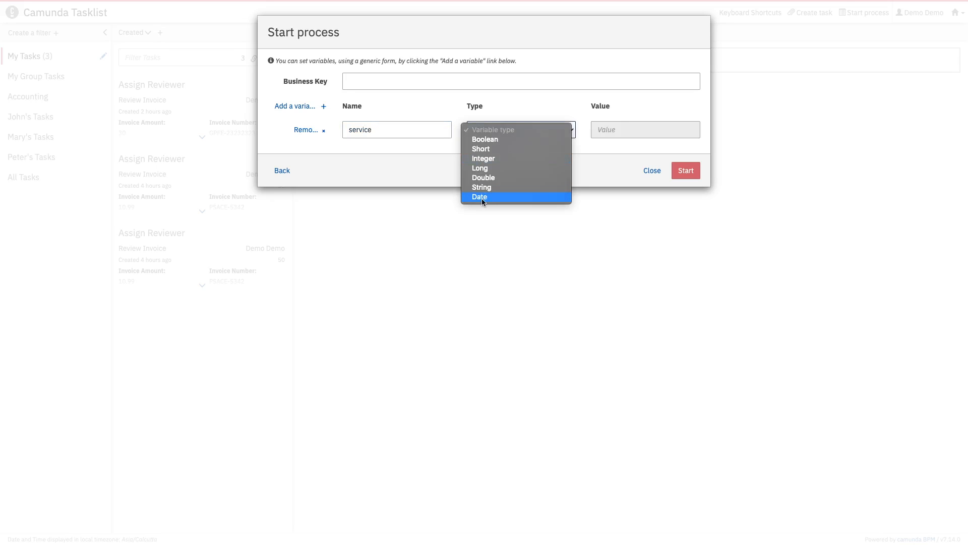
{"action": "left_click", "coordinate": [483, 188]}
{"action": "left_click", "coordinate": [619, 127]}
{"action": "key", "text": "Down"}
{"action": "key", "text": "Return"}
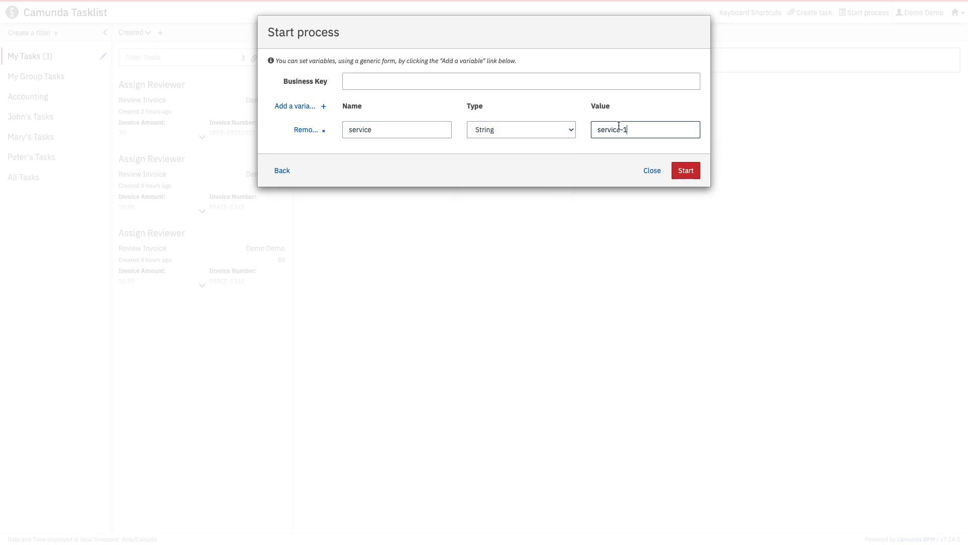
{"action": "left_click", "coordinate": [684, 169]}
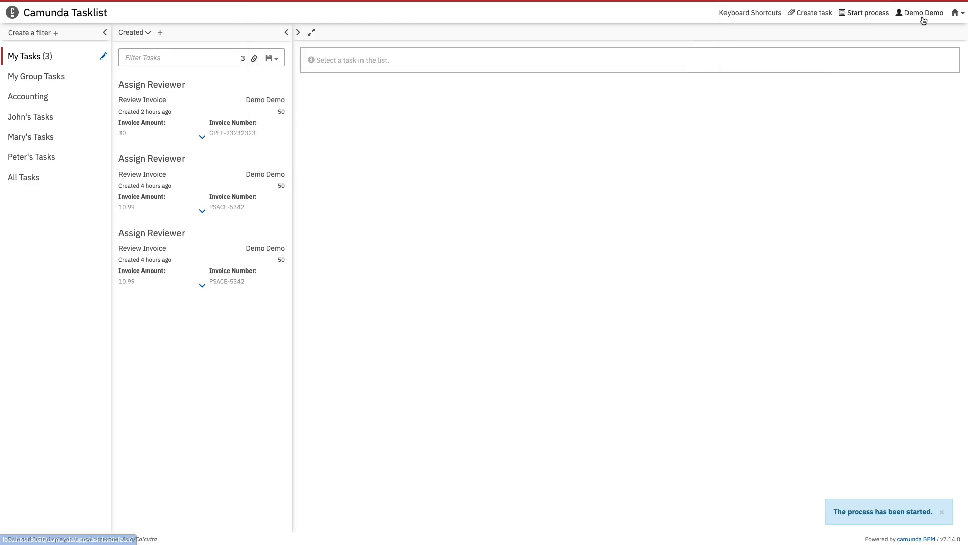
Switch to Camunda Cockpit and open the runtime view of the deployed child process definition.
{"action": "left_click", "coordinate": [964, 14]}
{"action": "left_click", "coordinate": [907, 45]}
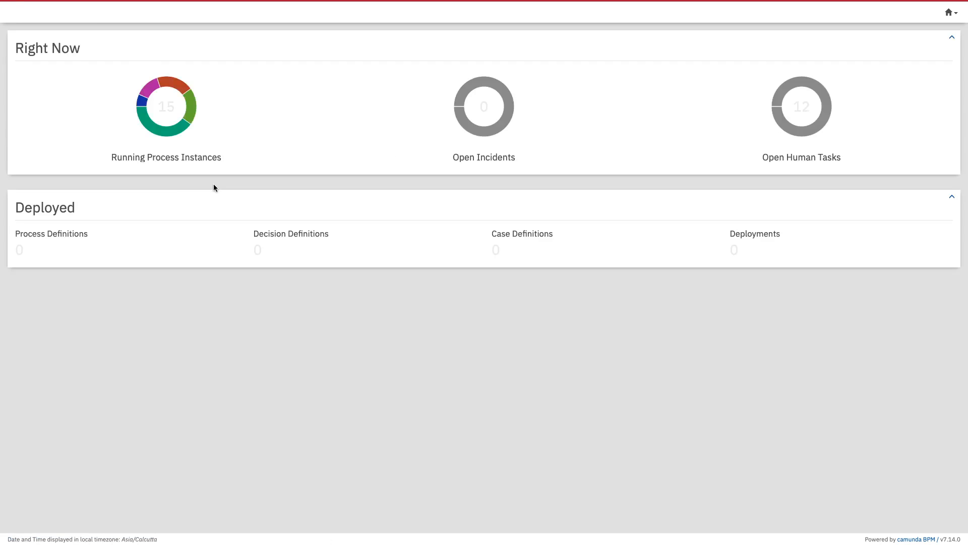
{"action": "left_click", "coordinate": [23, 249]}
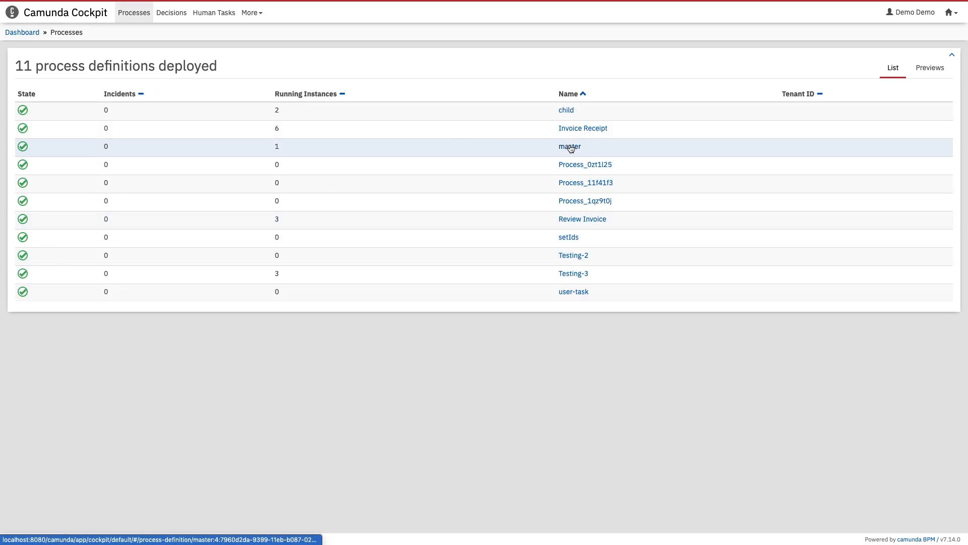
{"action": "left_click", "coordinate": [565, 111]}
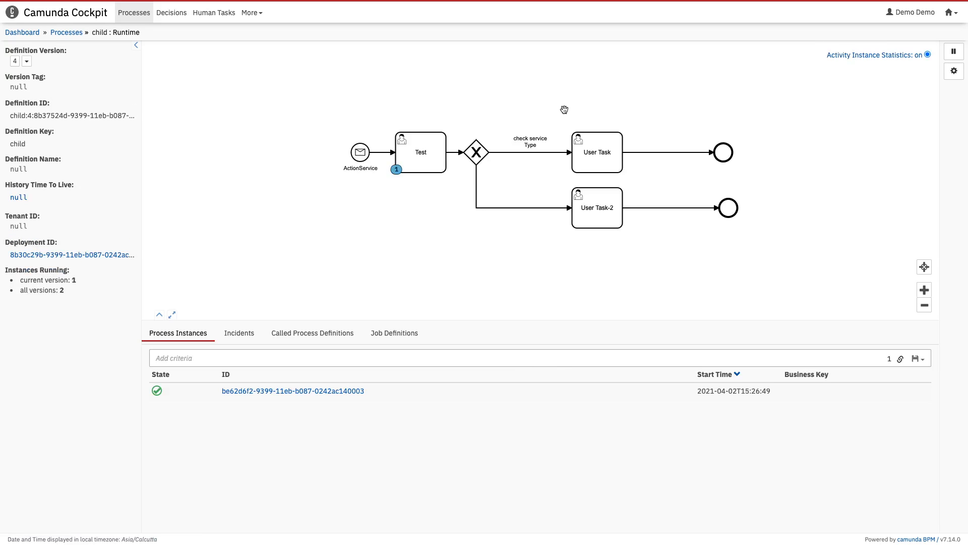
Open the child process instance waiting at the Test task and view its variables and user tasks.
{"action": "left_click", "coordinate": [423, 156]}
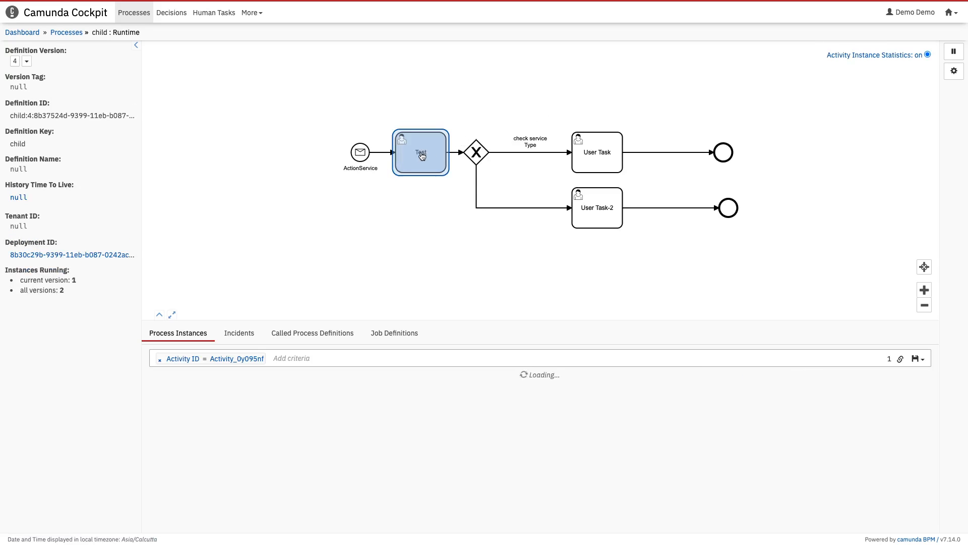
{"action": "left_click", "coordinate": [273, 392]}
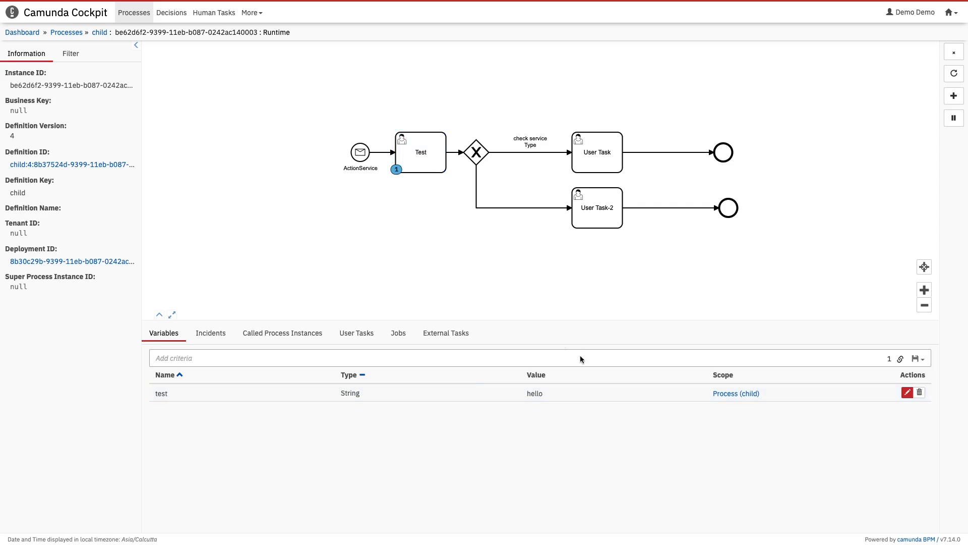
{"action": "left_click", "coordinate": [357, 334]}
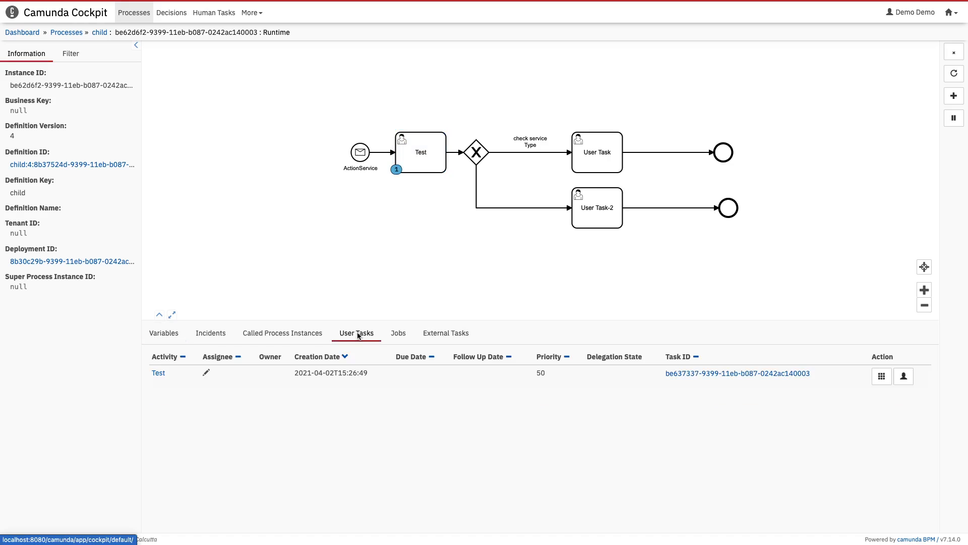
Open the child instance's Test task in Camunda Tasklist, claim it and complete it without adding variables.
{"action": "left_click", "coordinate": [718, 374]}
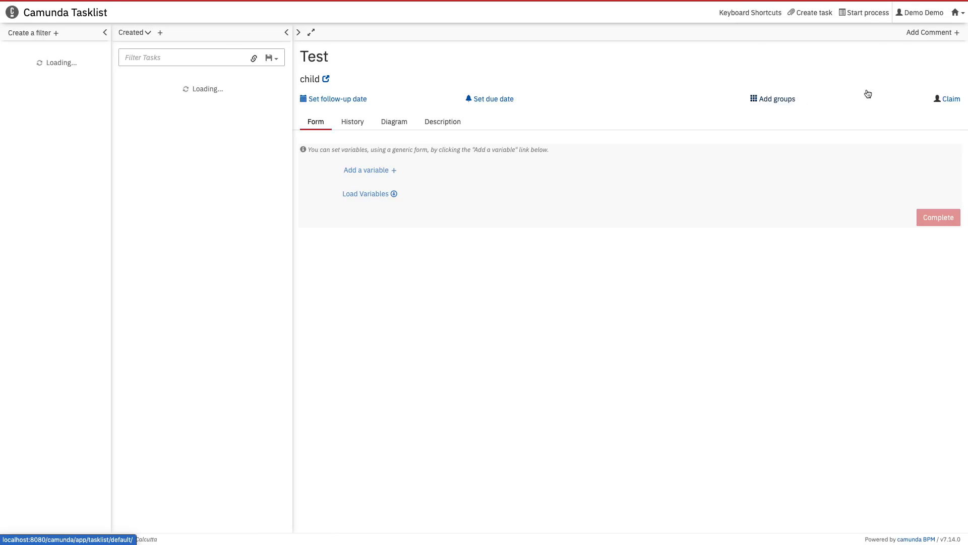
{"action": "left_click", "coordinate": [951, 99]}
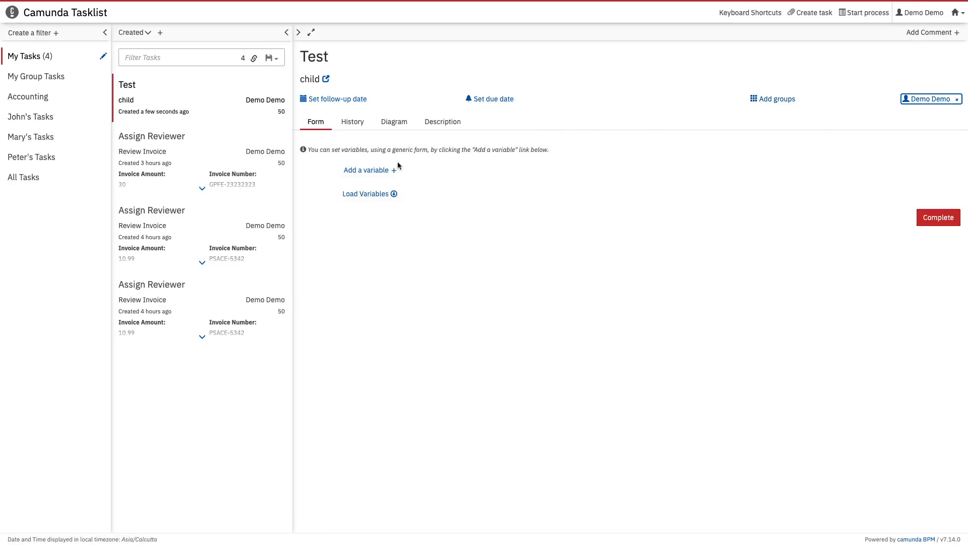
{"action": "left_click", "coordinate": [943, 218]}
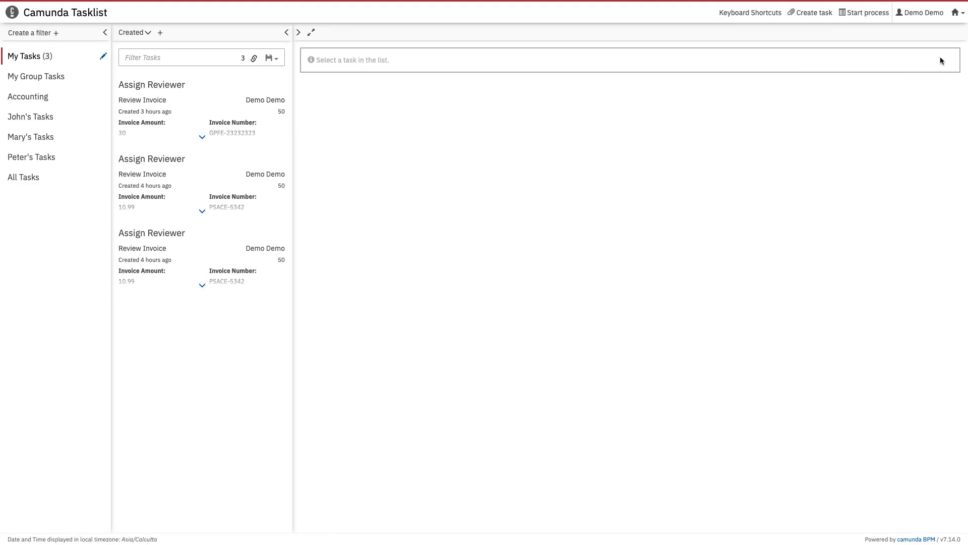
Return to Camunda Cockpit and reopen the child process definition to check where its instance is waiting.
{"action": "left_click", "coordinate": [961, 14]}
{"action": "left_click", "coordinate": [902, 43]}
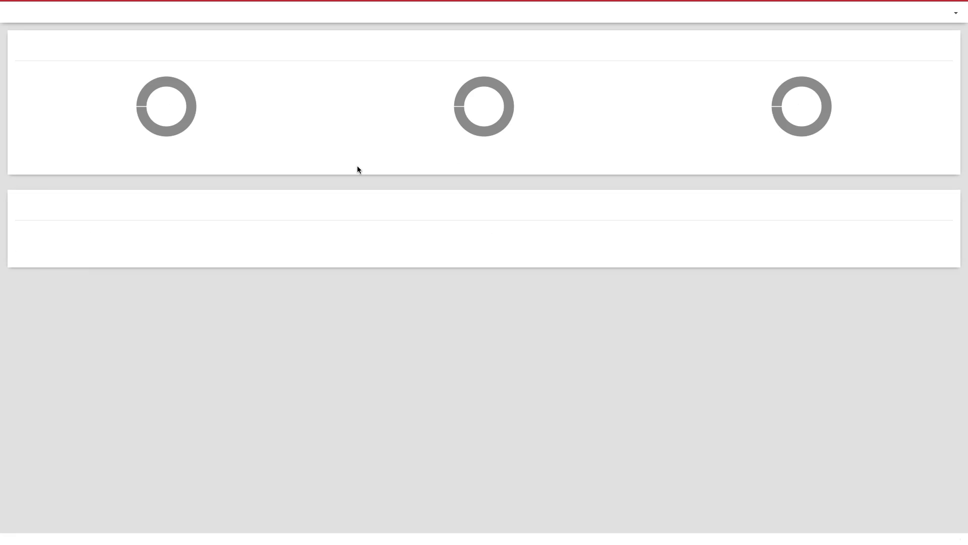
{"action": "left_click", "coordinate": [20, 249]}
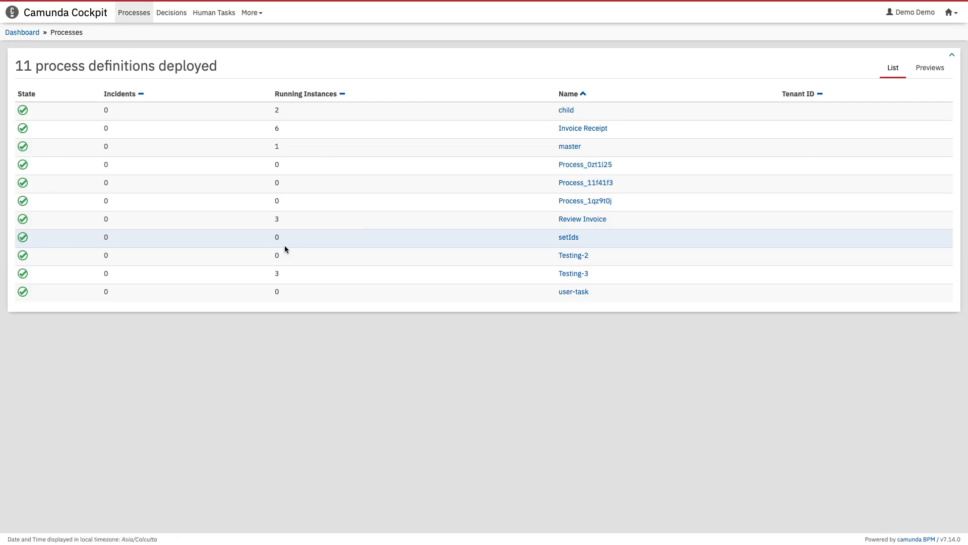
{"action": "left_click", "coordinate": [567, 110]}
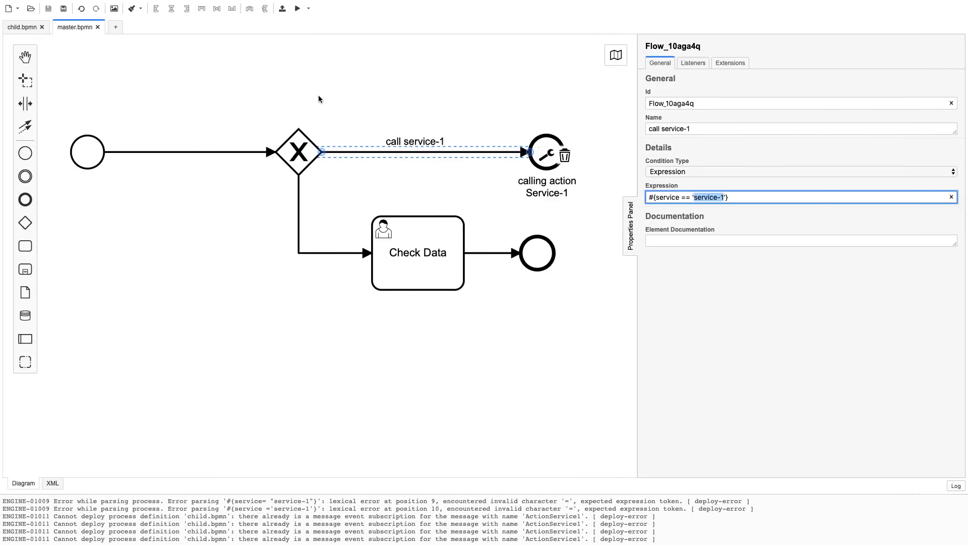
Switch to Camunda Modeler and examine the check service Type flow's condition expression and its target User Task in the child diagram.
{"action": "left_click", "coordinate": [316, 97]}
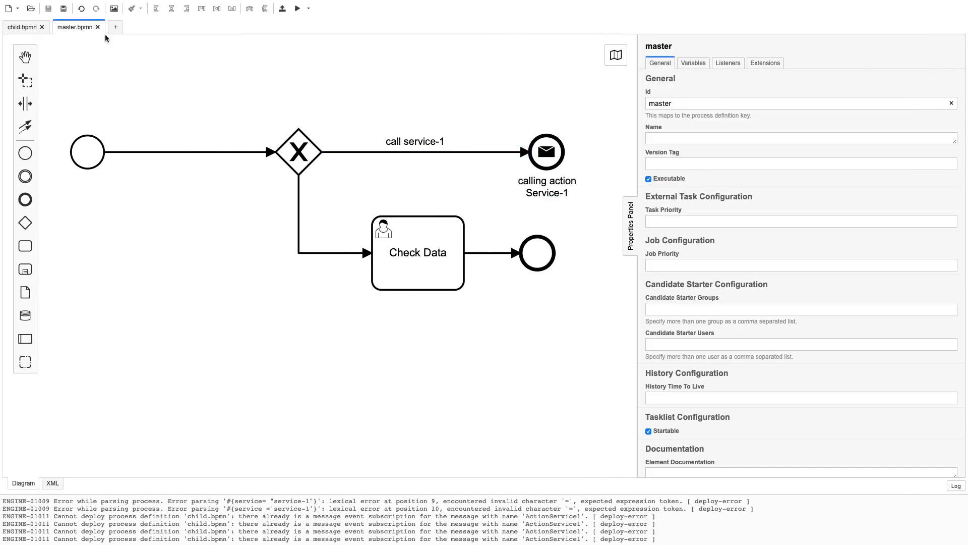
{"action": "left_click", "coordinate": [23, 27]}
{"action": "left_click", "coordinate": [308, 135]}
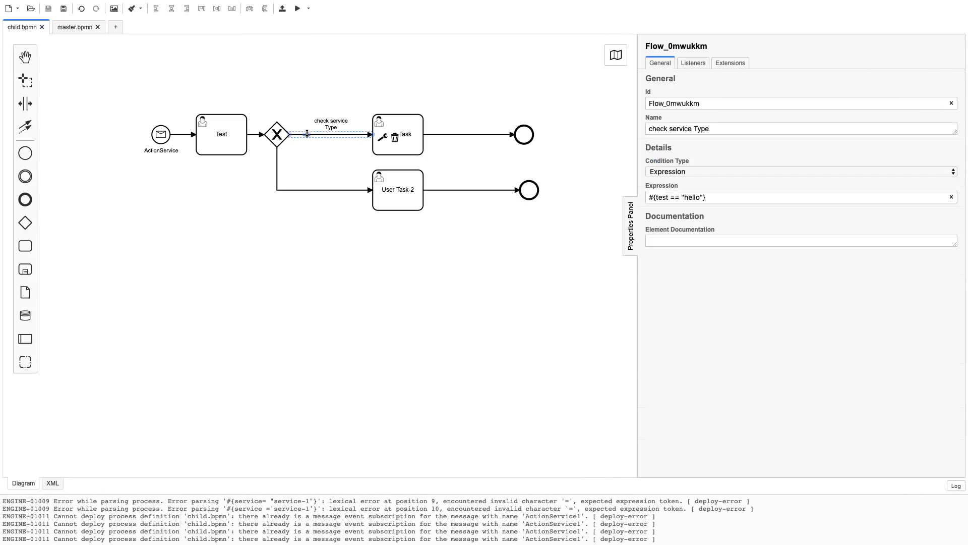
{"action": "left_click", "coordinate": [310, 302]}
{"action": "scroll", "coordinate": [310, 302], "scroll_direction": "up", "scroll_amount": 2}
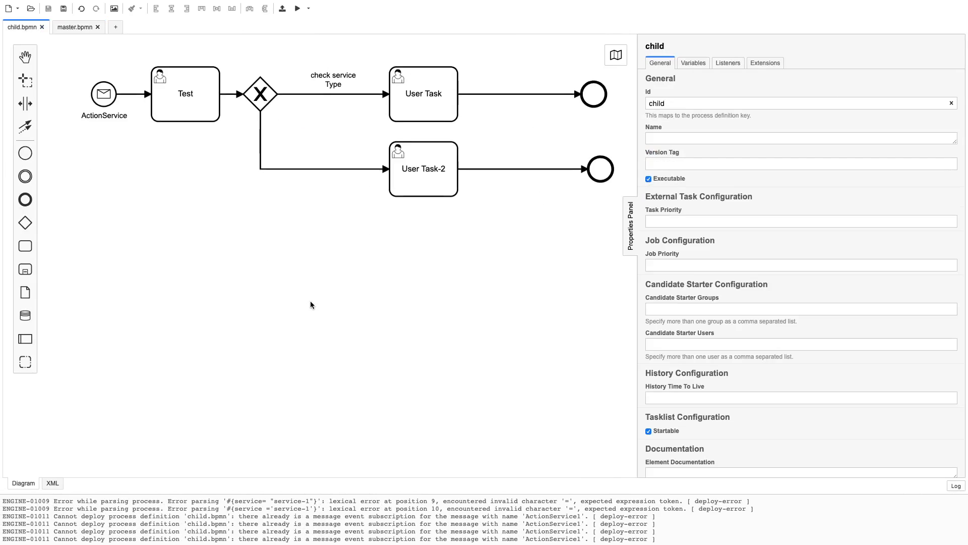
{"action": "scroll", "coordinate": [311, 302], "scroll_direction": "up", "scroll_amount": 3}
{"action": "left_click", "coordinate": [297, 171]}
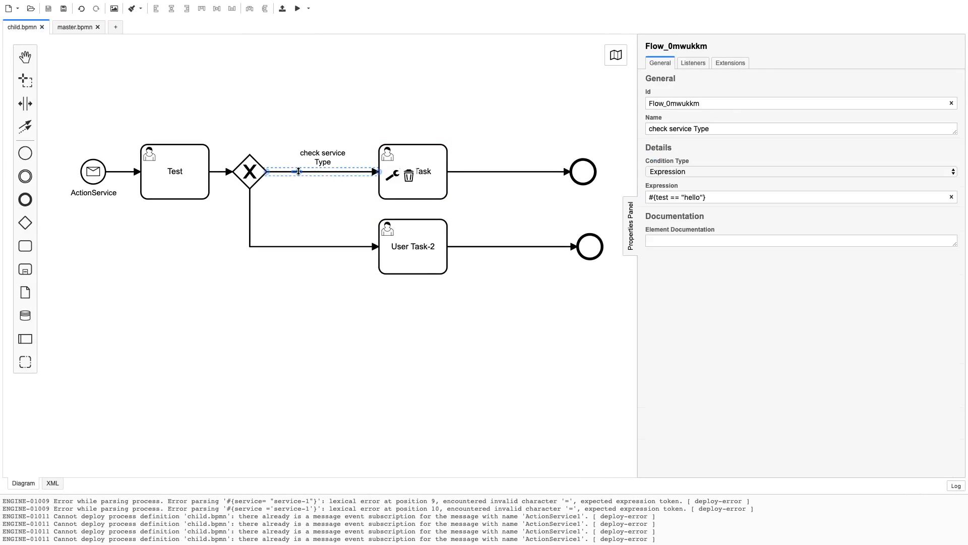
{"action": "left_click", "coordinate": [429, 170]}
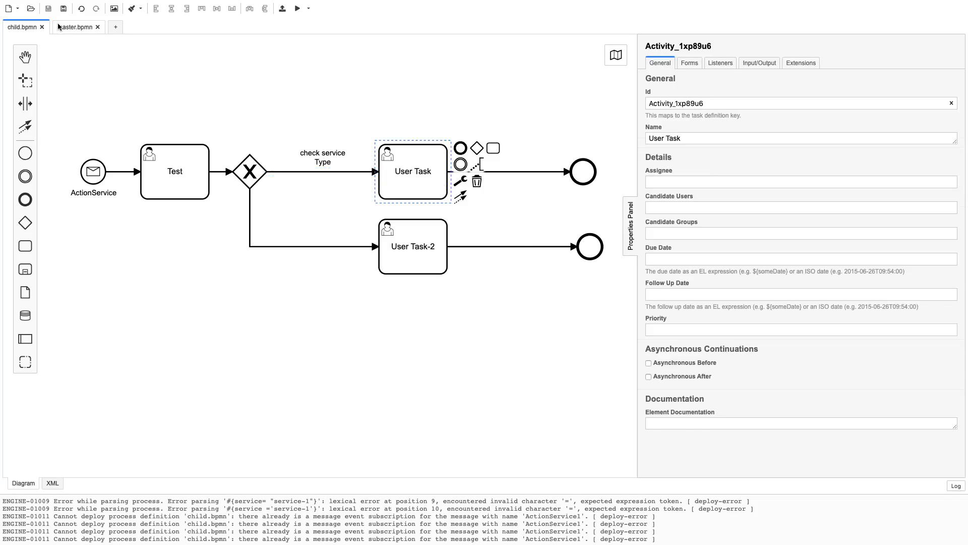
Return to the master diagram and inspect the exclusive gateway that branches to call service-1 and Check Data.
{"action": "left_click", "coordinate": [75, 27]}
{"action": "scroll", "coordinate": [270, 288], "scroll_direction": "right", "scroll_amount": 3}
{"action": "scroll", "coordinate": [271, 288], "scroll_direction": "down", "scroll_amount": 1}
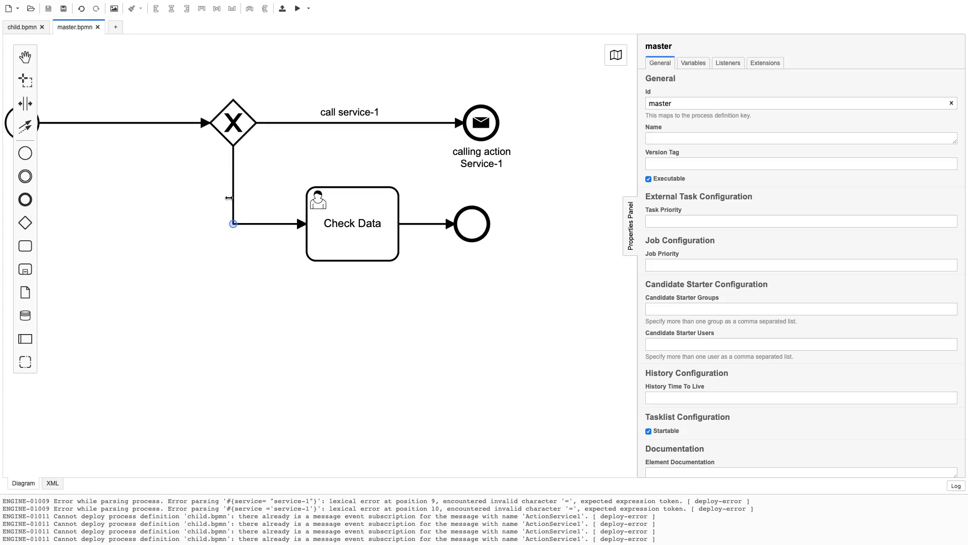
{"action": "left_click", "coordinate": [243, 126]}
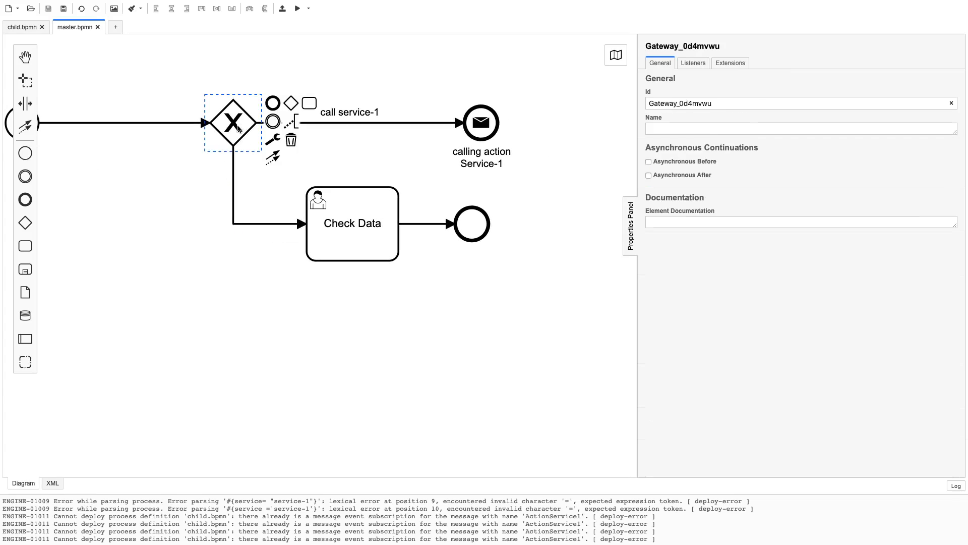